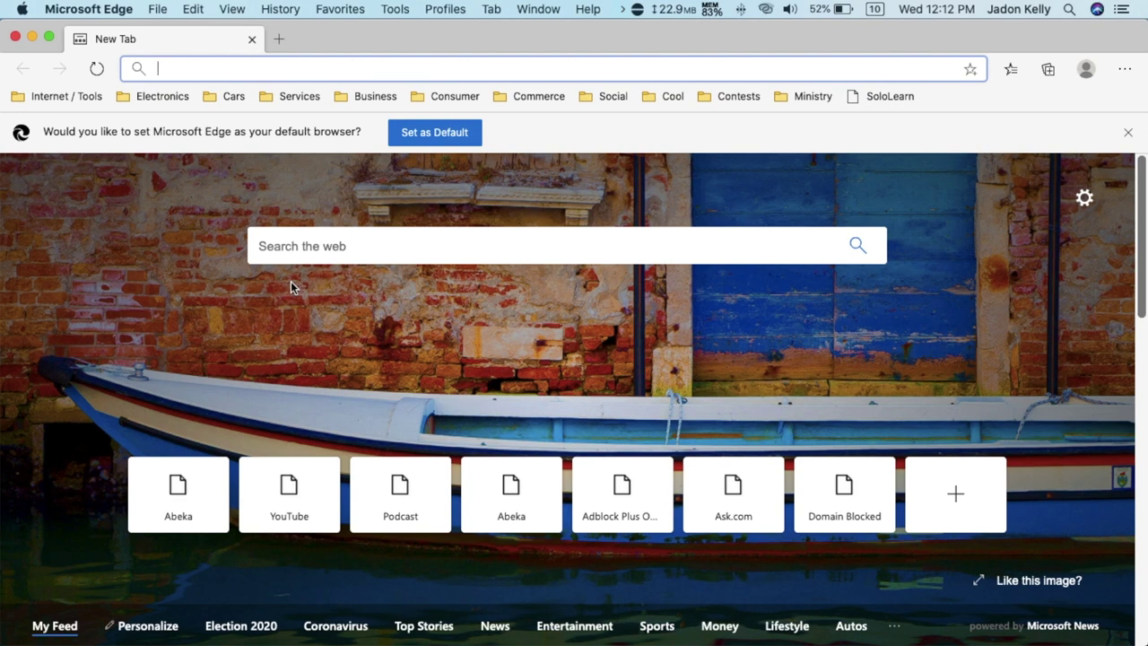
# Go from the browser menu's Extensions page to the Edge Add-ons store.
pyautogui.click(1125, 70)
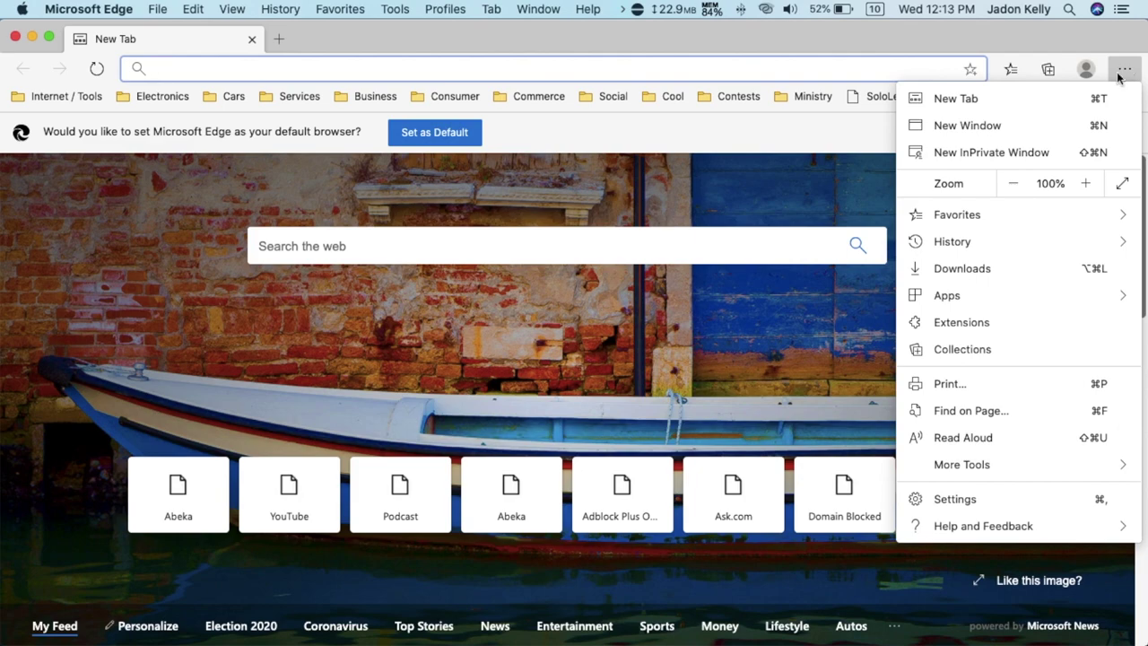
pyautogui.click(966, 320)
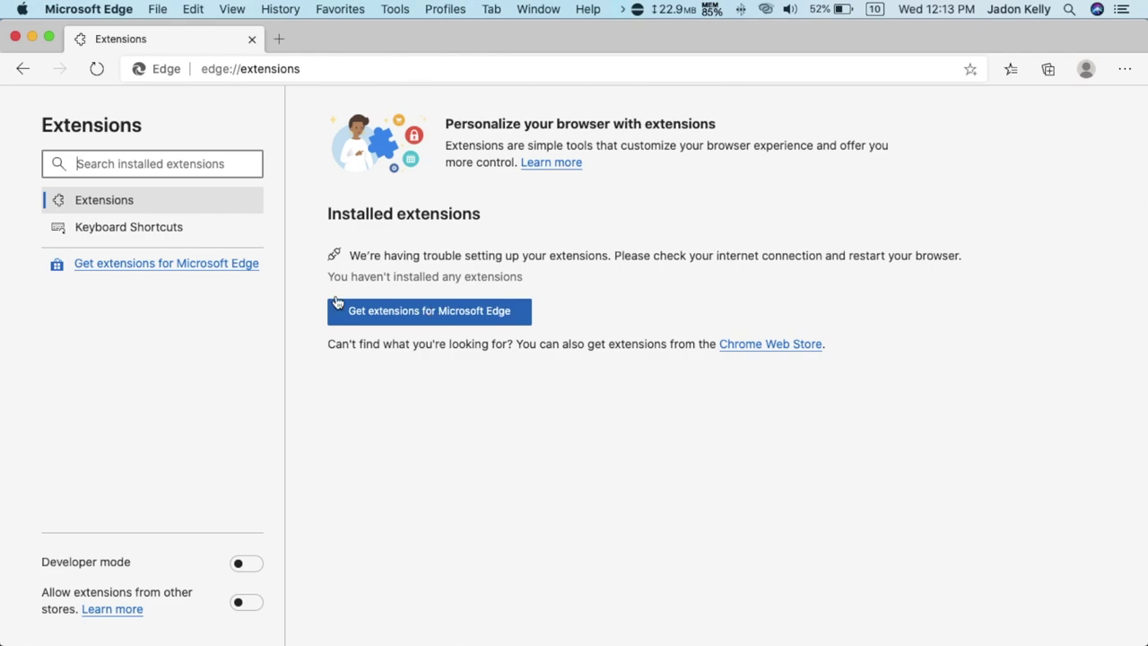
pyautogui.click(180, 266)
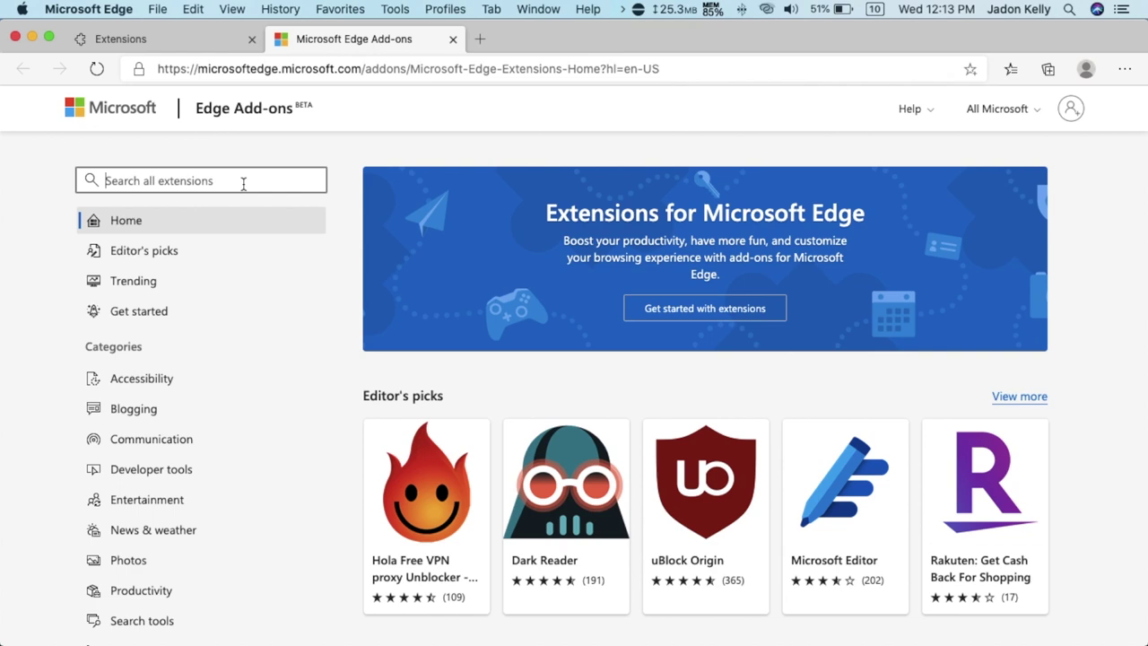
# Search 'adblock plus', add the Adblock Plus - free ad blocker extension, then close the store tab.
pyautogui.write('ad')
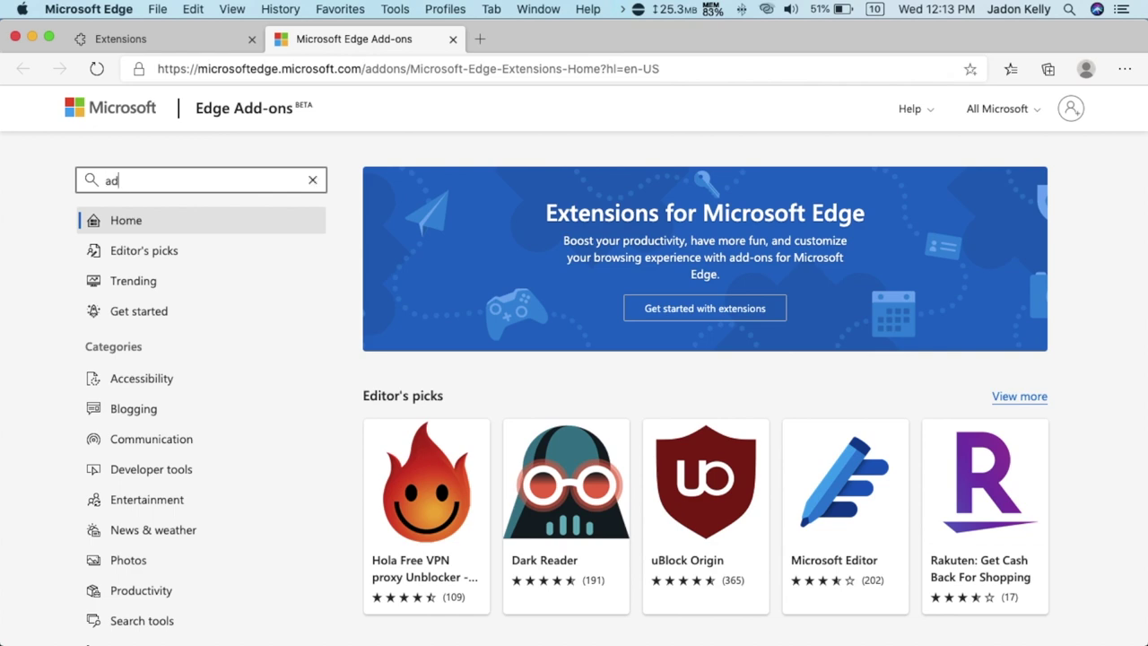
pyautogui.write('block plus')
pyautogui.press('Return')
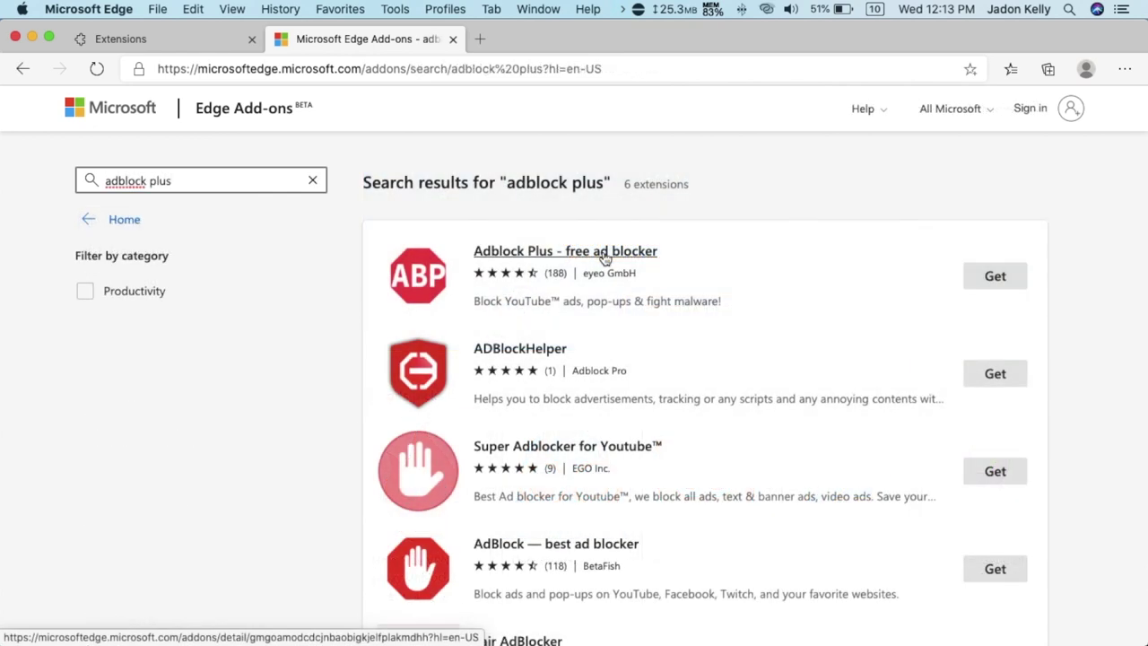
pyautogui.click(621, 253)
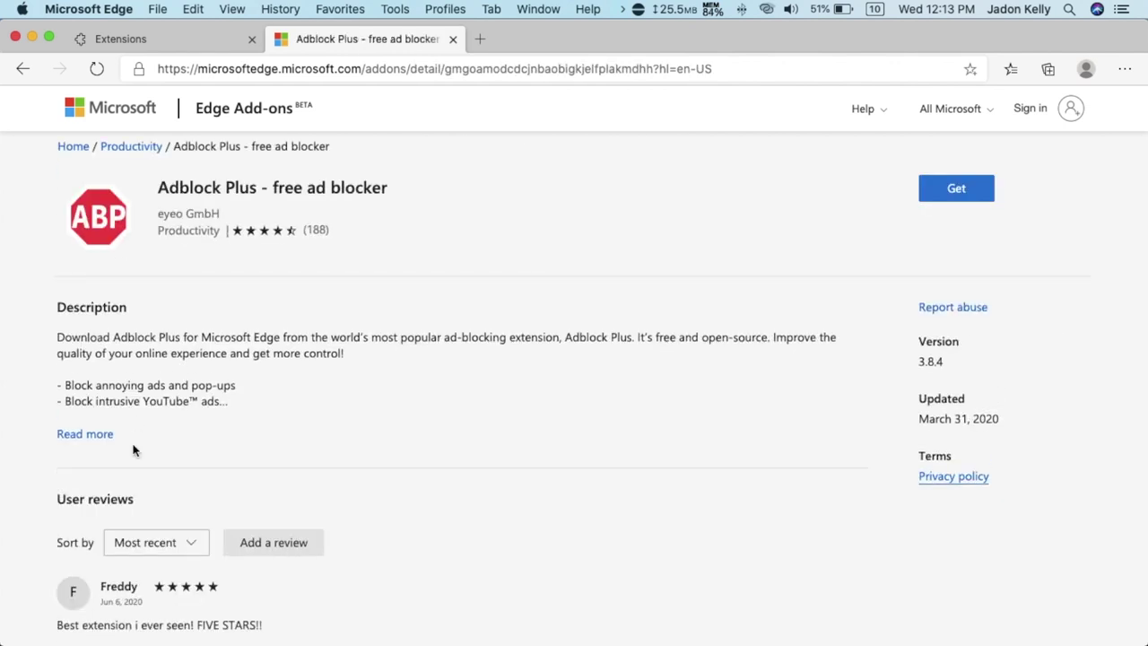
pyautogui.scroll(-3, 133, 451)
pyautogui.scroll(3, 334, 370)
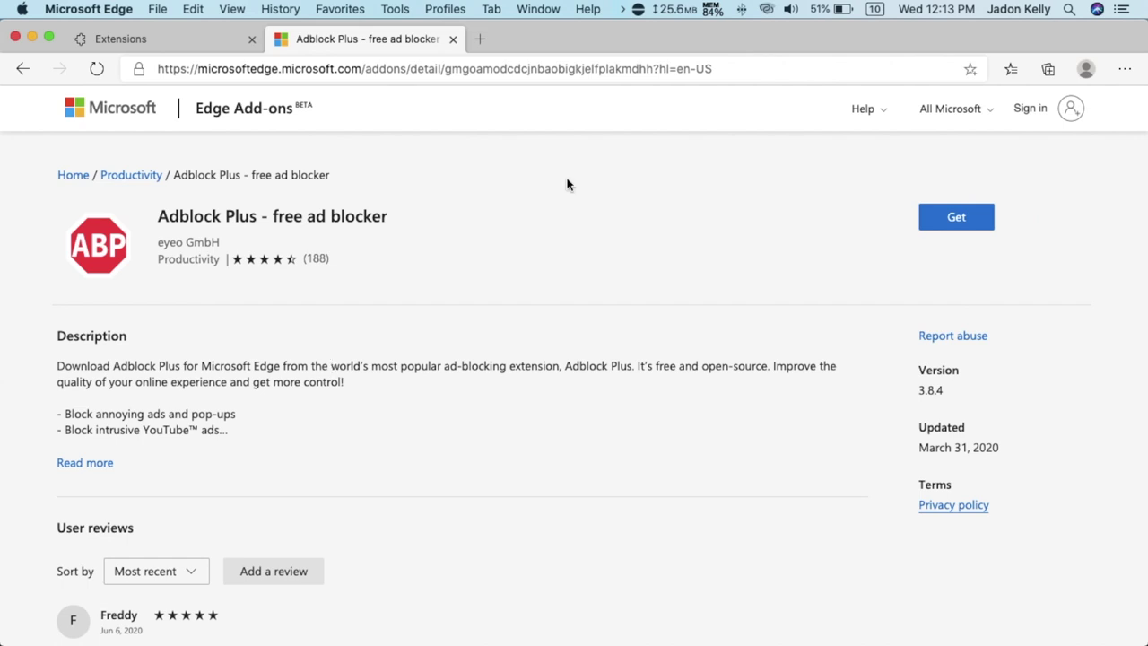
pyautogui.click(957, 215)
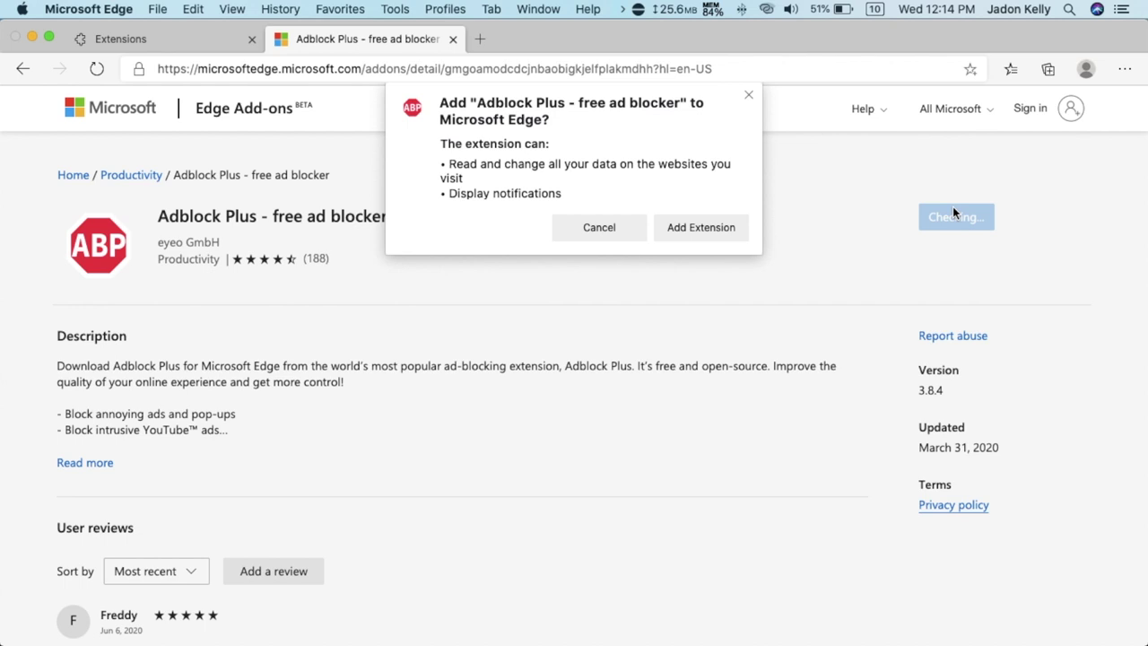
pyautogui.click(720, 235)
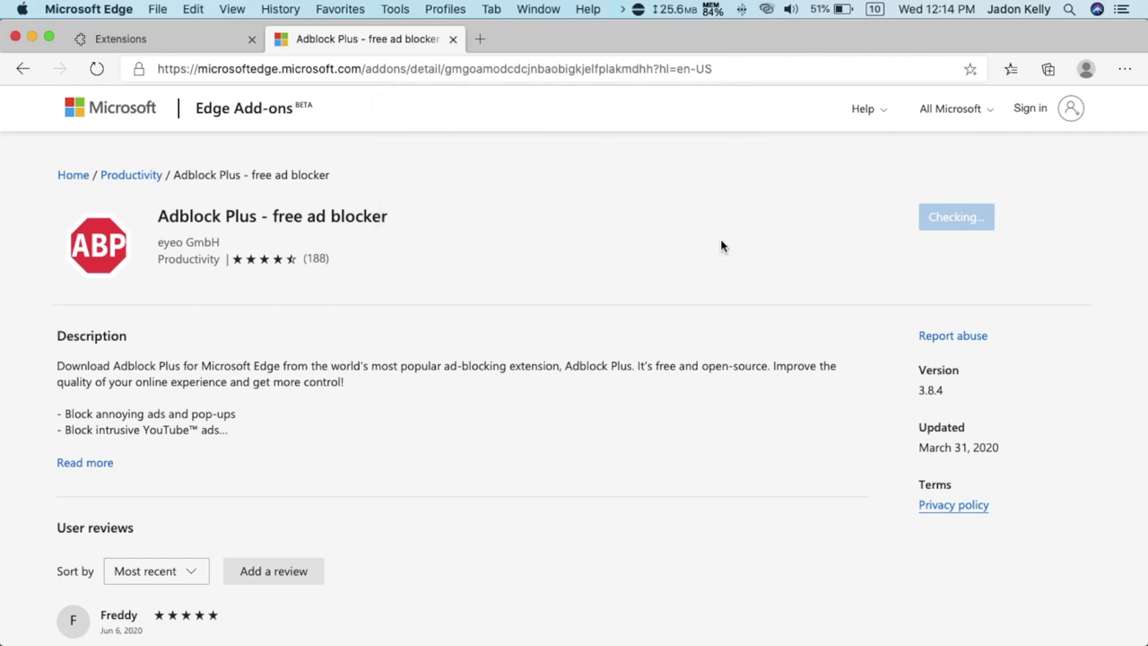
pyautogui.click(453, 39)
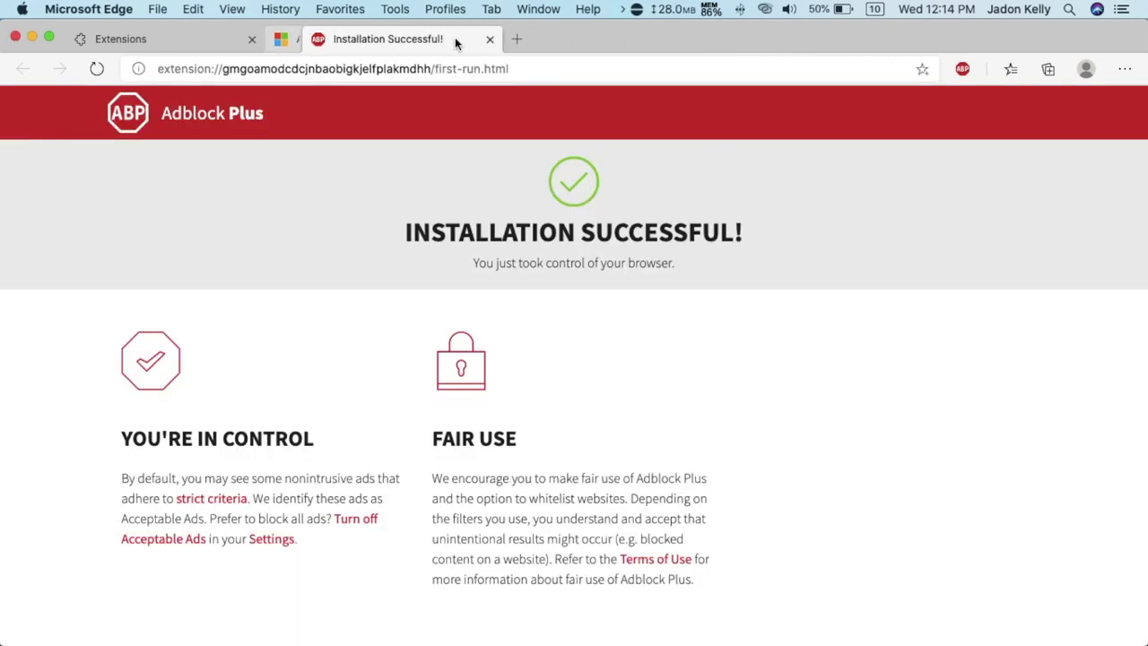
# Open the Adblock Plus Options page from the toolbar popup's gear icon.
pyautogui.click(956, 74)
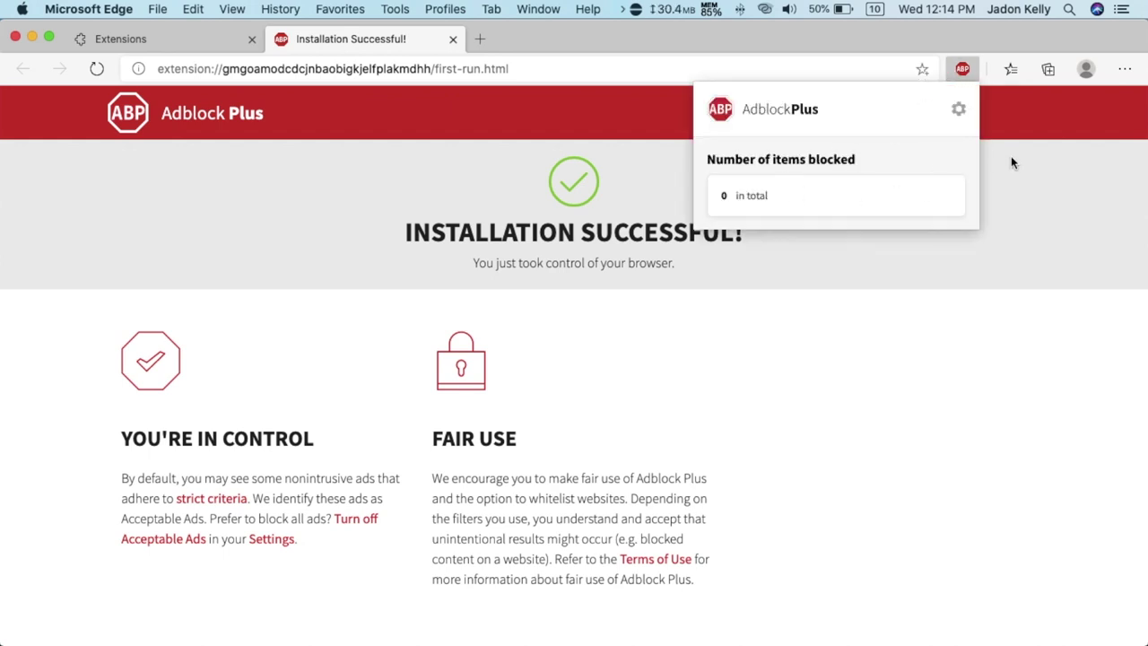
pyautogui.click(958, 110)
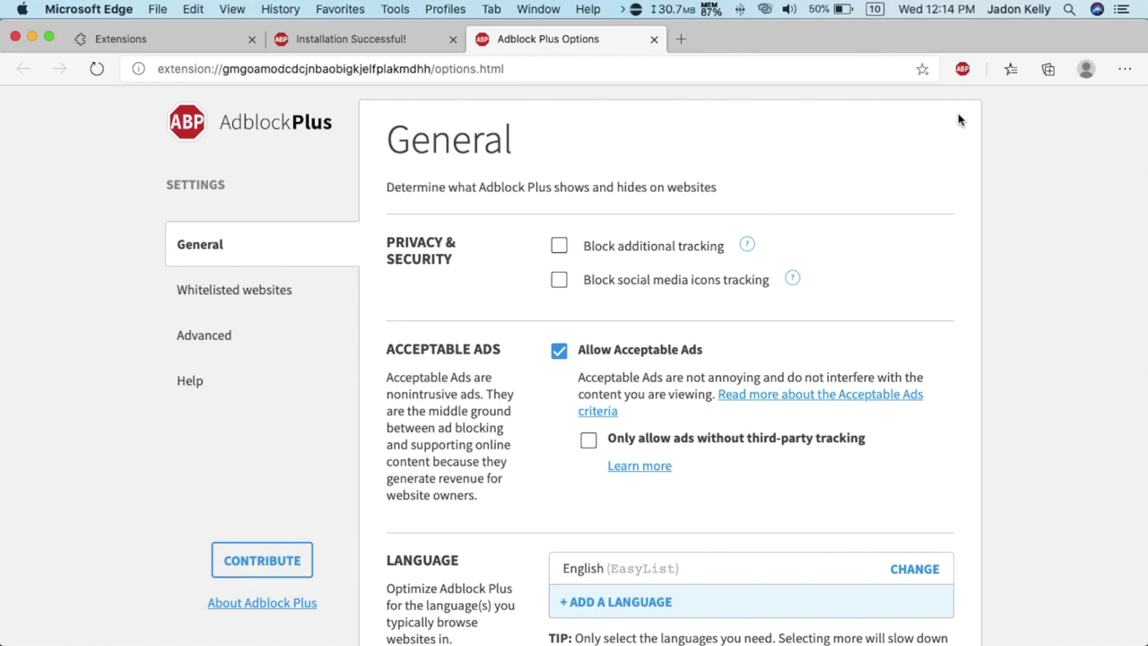
# Block additional and social media icons tracking, uncheck Allow Acceptable Ads, and skip the survey.
pyautogui.click(559, 246)
pyautogui.click(559, 281)
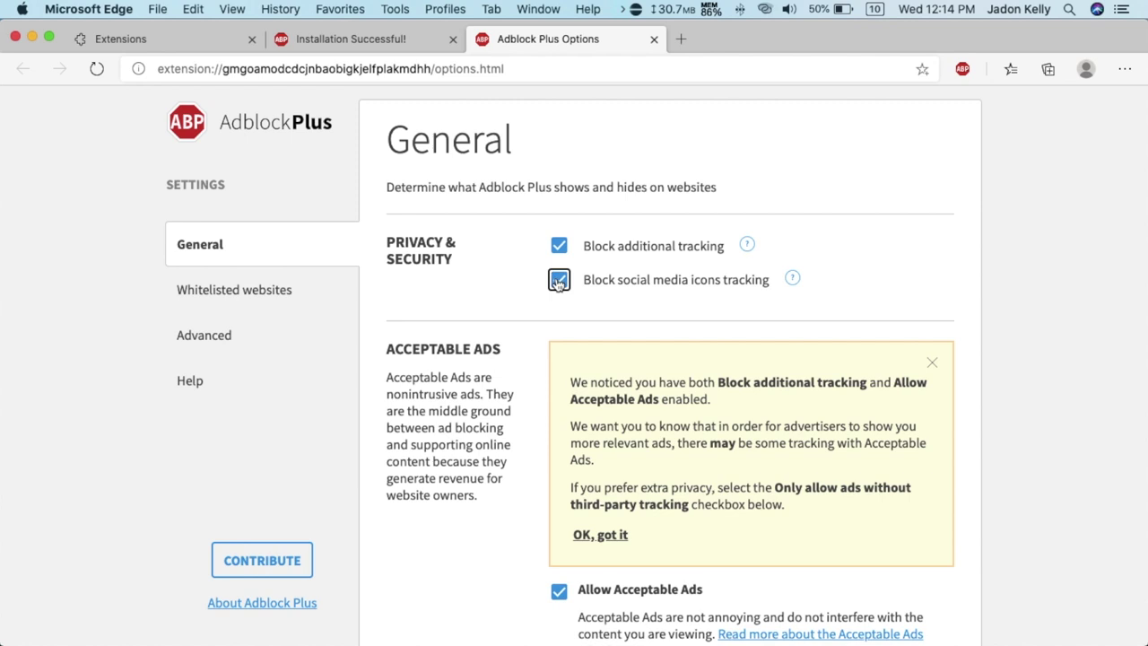
pyautogui.click(933, 364)
pyautogui.click(558, 351)
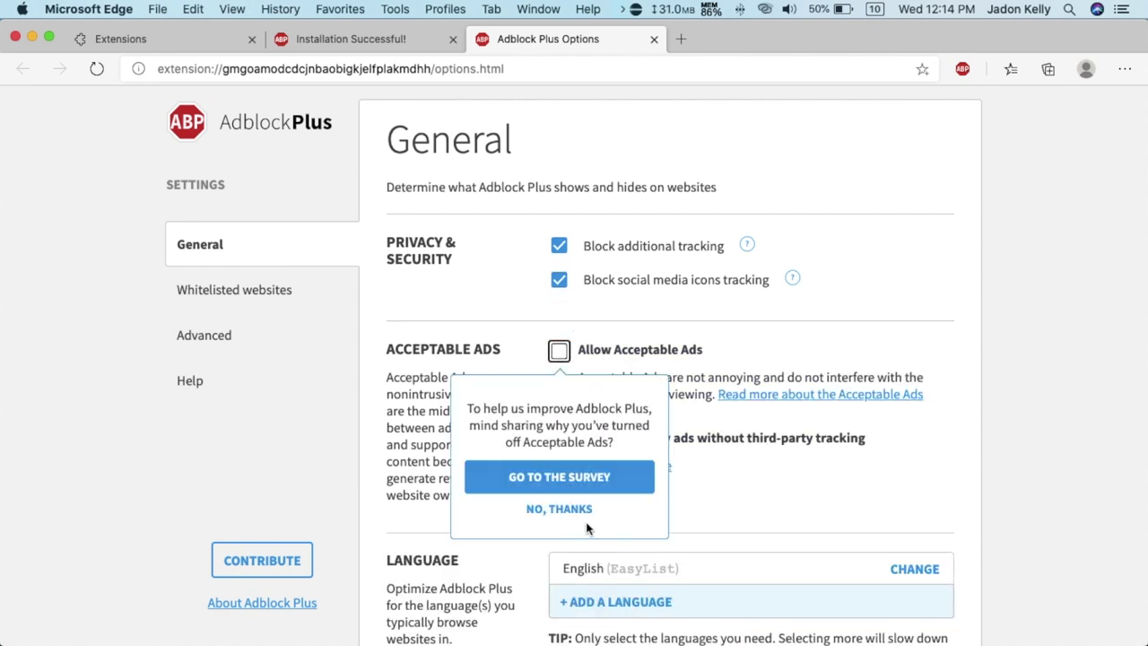
pyautogui.click(566, 508)
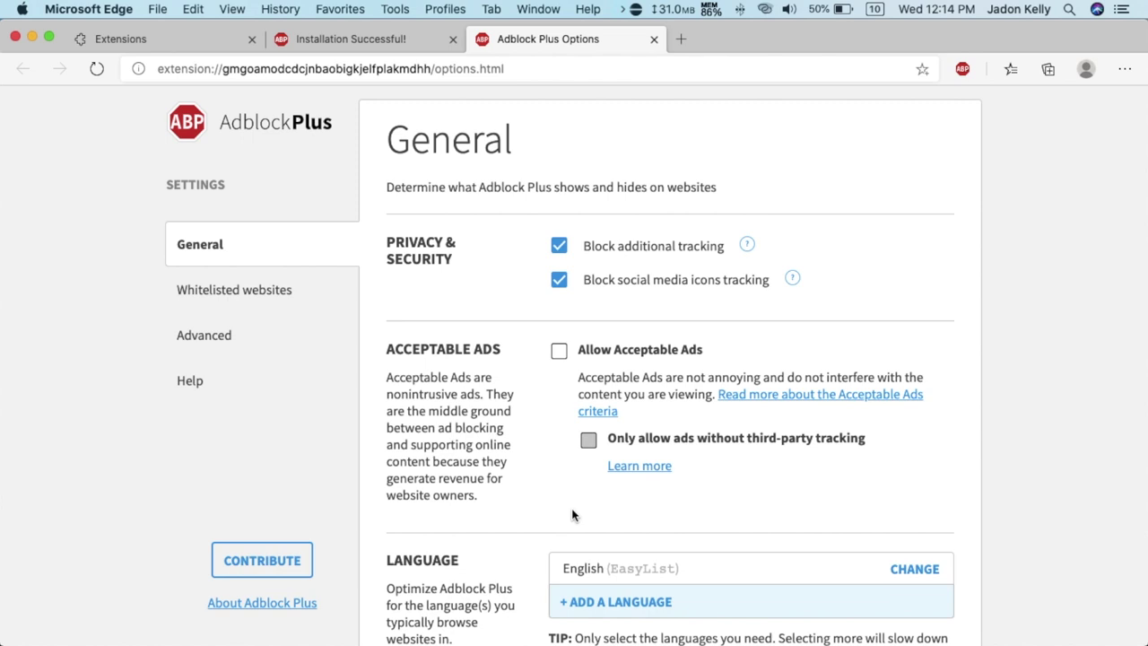
# Browse the Adblock Plus Whitelisted websites, Advanced, and Help pages.
pyautogui.scroll(-2, 574, 516)
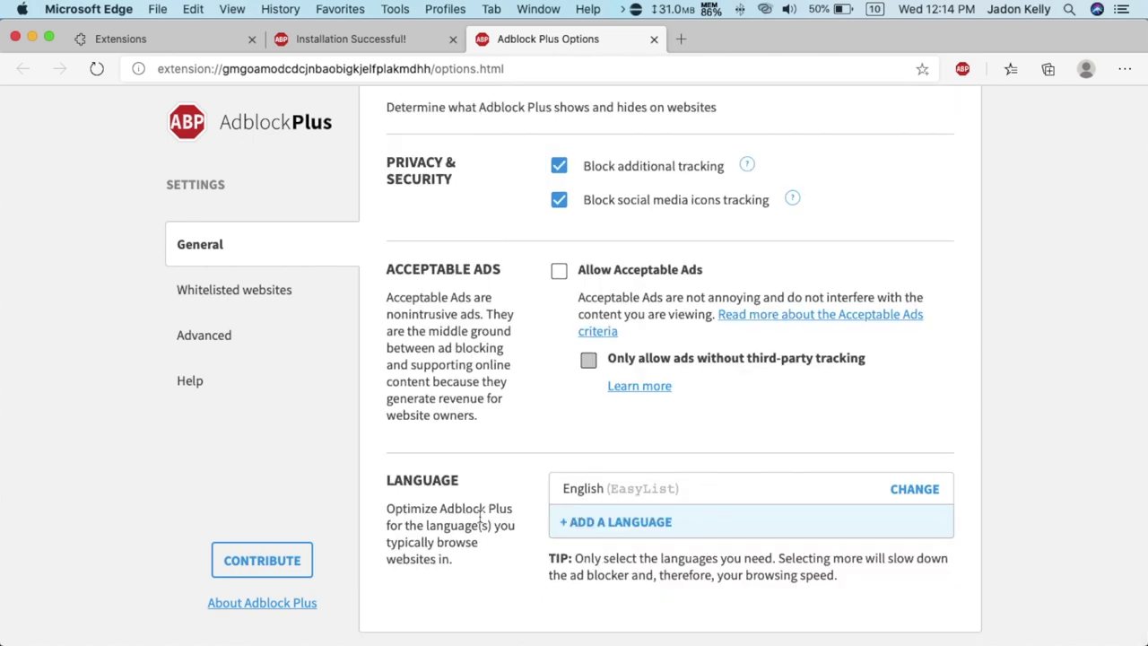
pyautogui.click(256, 294)
pyautogui.click(271, 335)
pyautogui.click(235, 384)
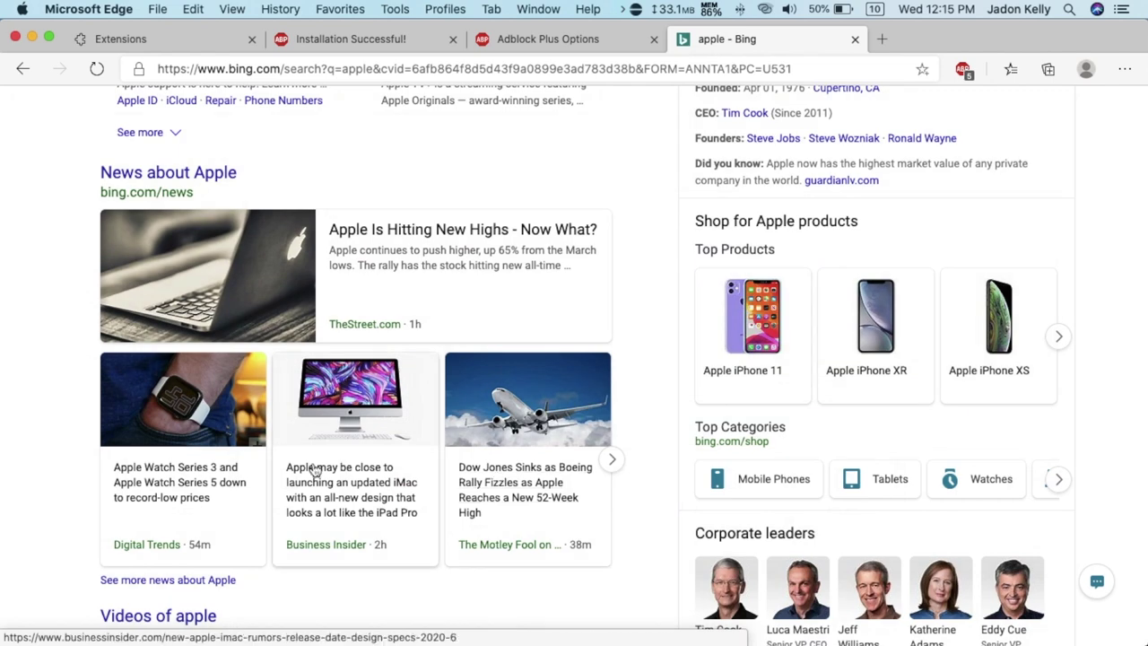
# Open the Digital Trends Apple Watch deals article and decline its notification prompt.
pyautogui.click(137, 489)
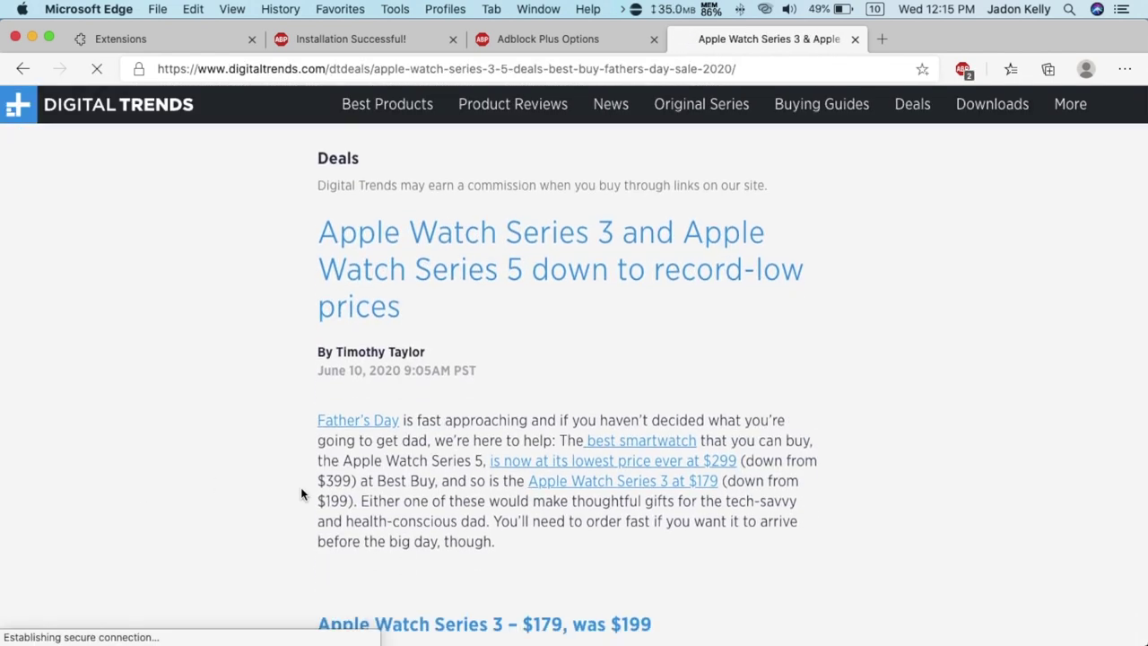
pyautogui.scroll(-5, 300, 494)
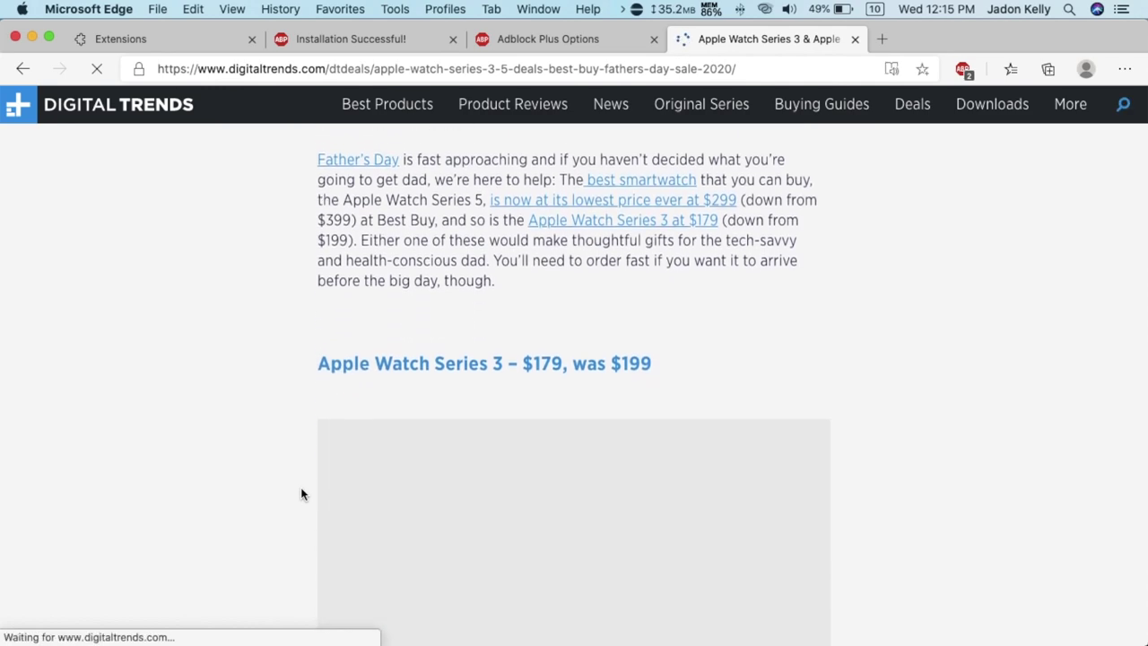
pyautogui.scroll(-3, 301, 494)
pyautogui.scroll(10, 300, 494)
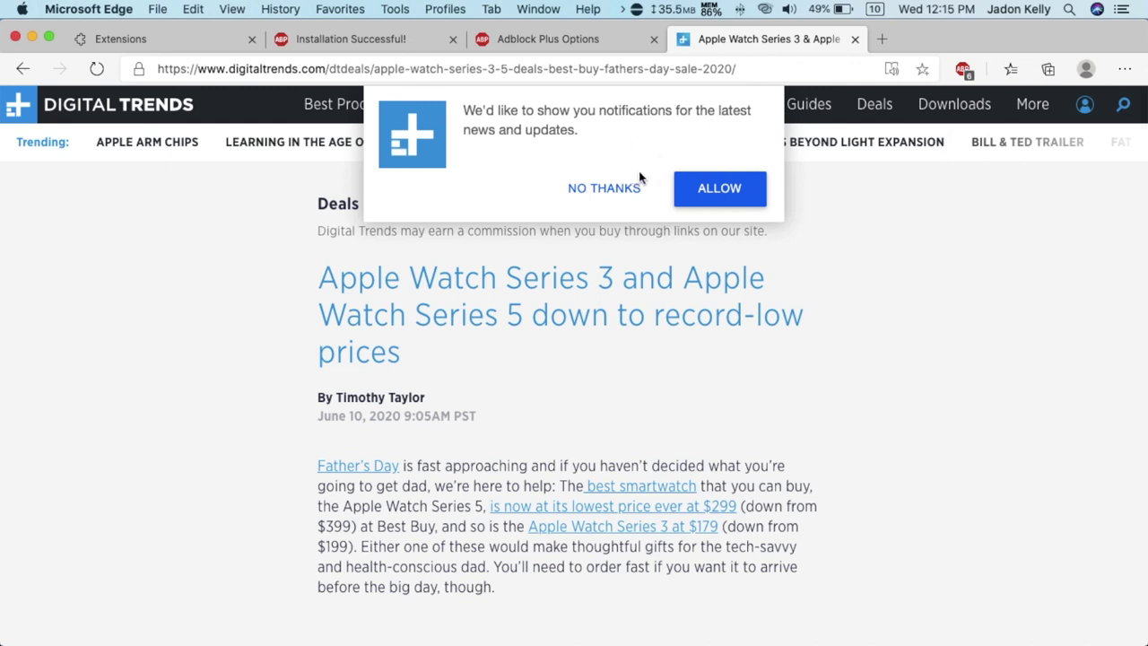
pyautogui.click(619, 186)
# Scroll through the article checking for ads, then scroll back up.
pyautogui.scroll(-3, 700, 341)
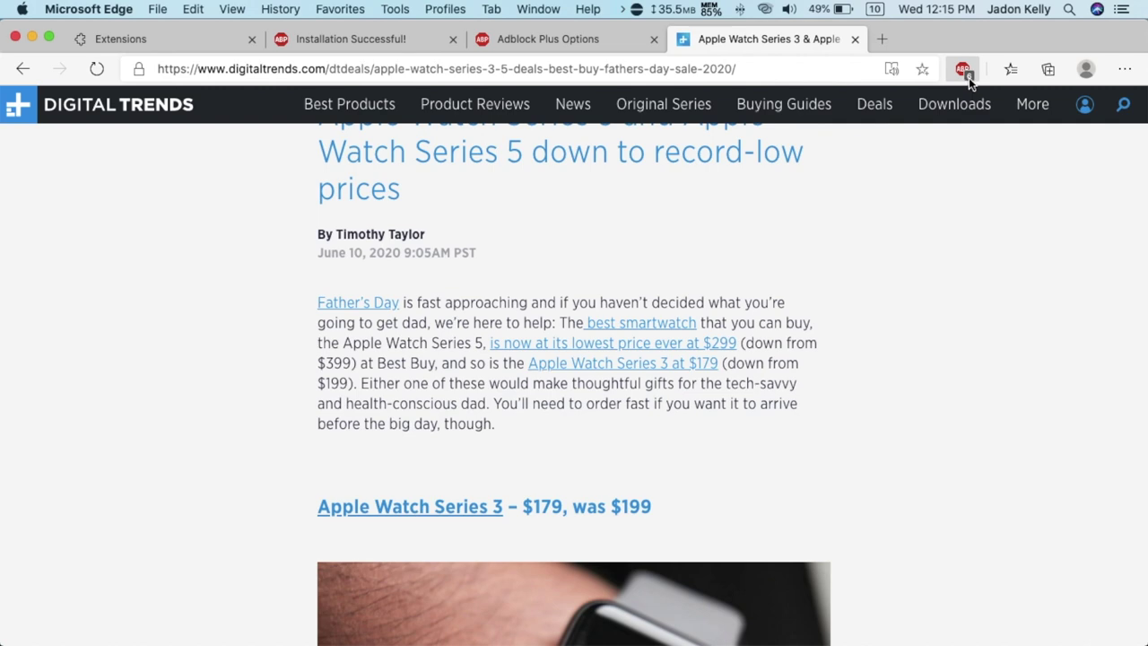
pyautogui.scroll(-4, 944, 274)
pyautogui.scroll(-10, 945, 279)
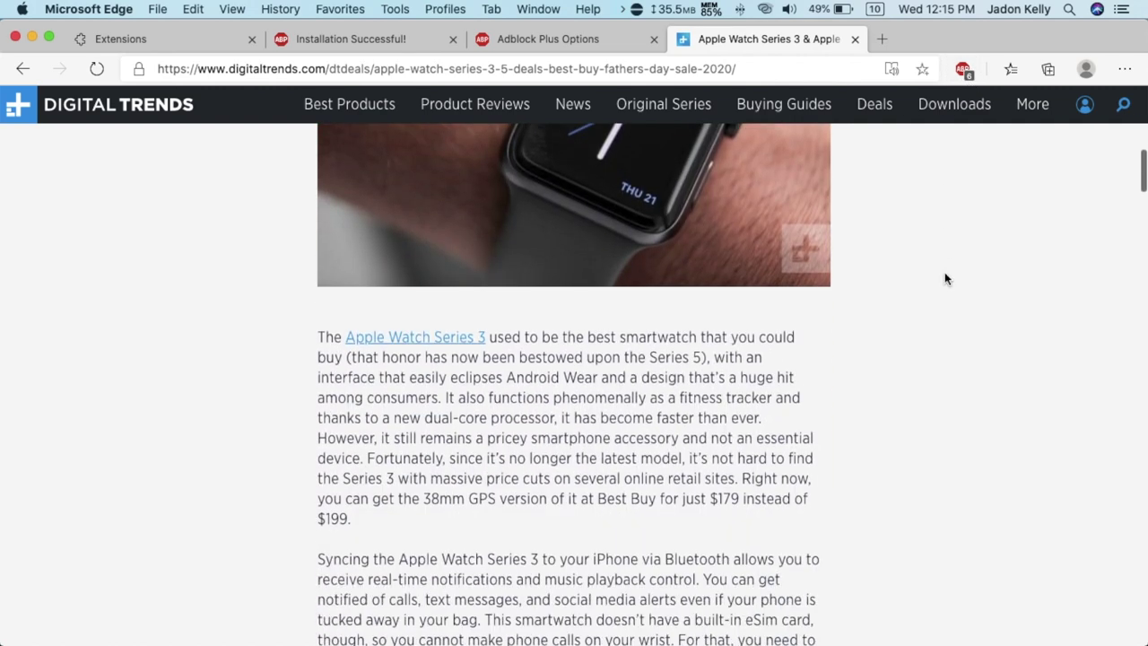
pyautogui.scroll(-15, 945, 279)
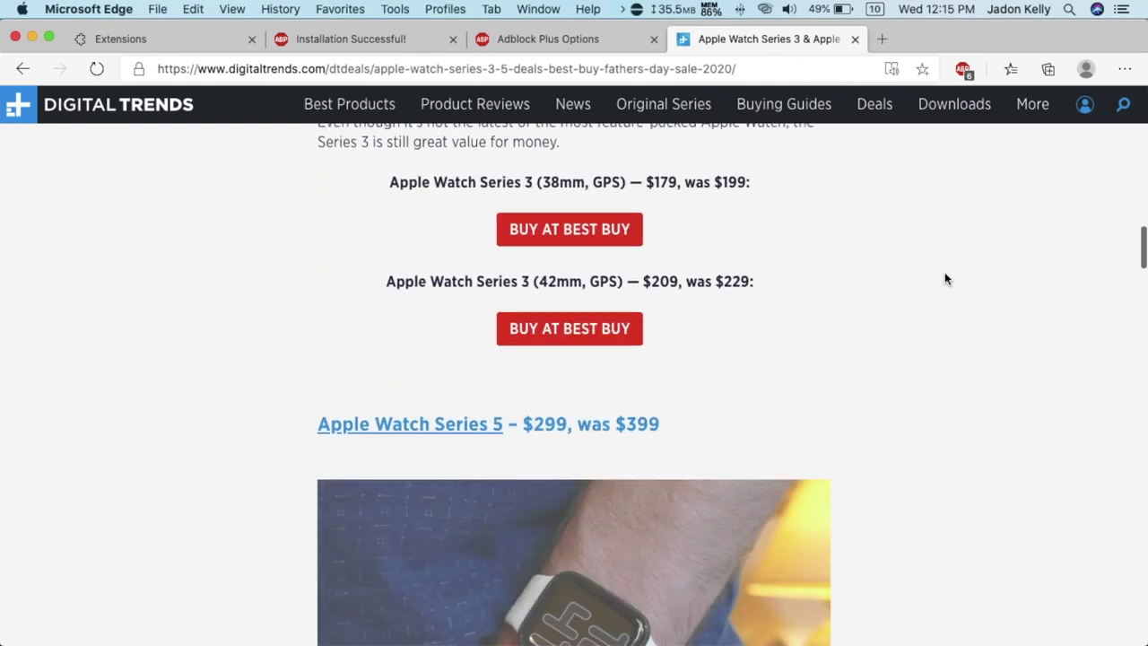
pyautogui.scroll(-15, 945, 279)
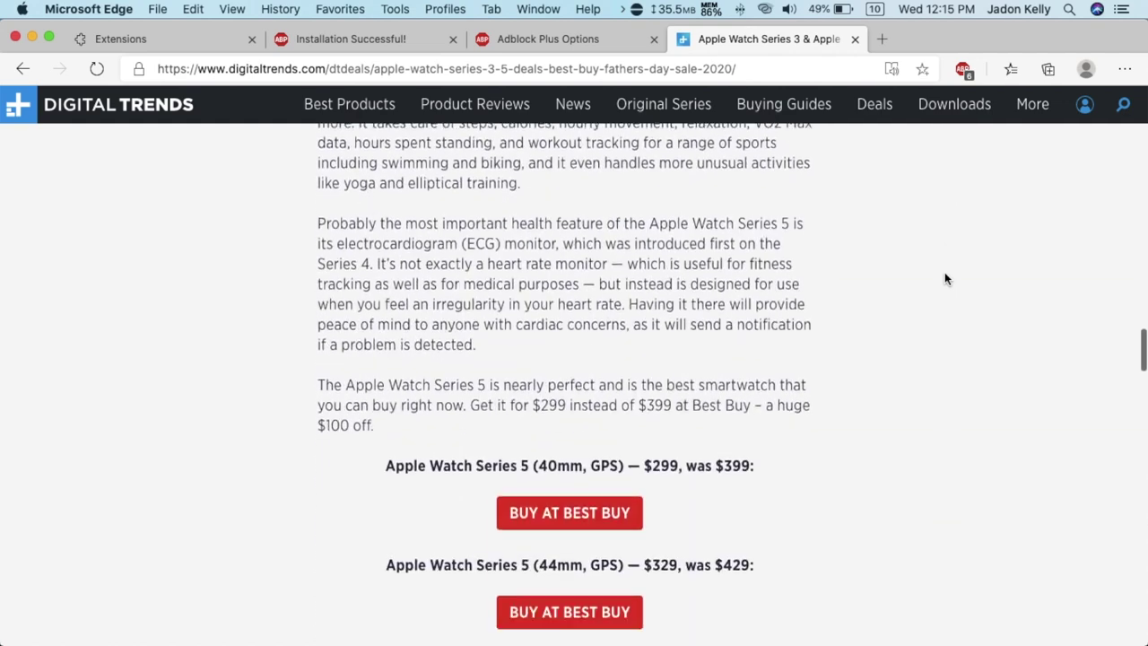
pyautogui.scroll(-15, 944, 279)
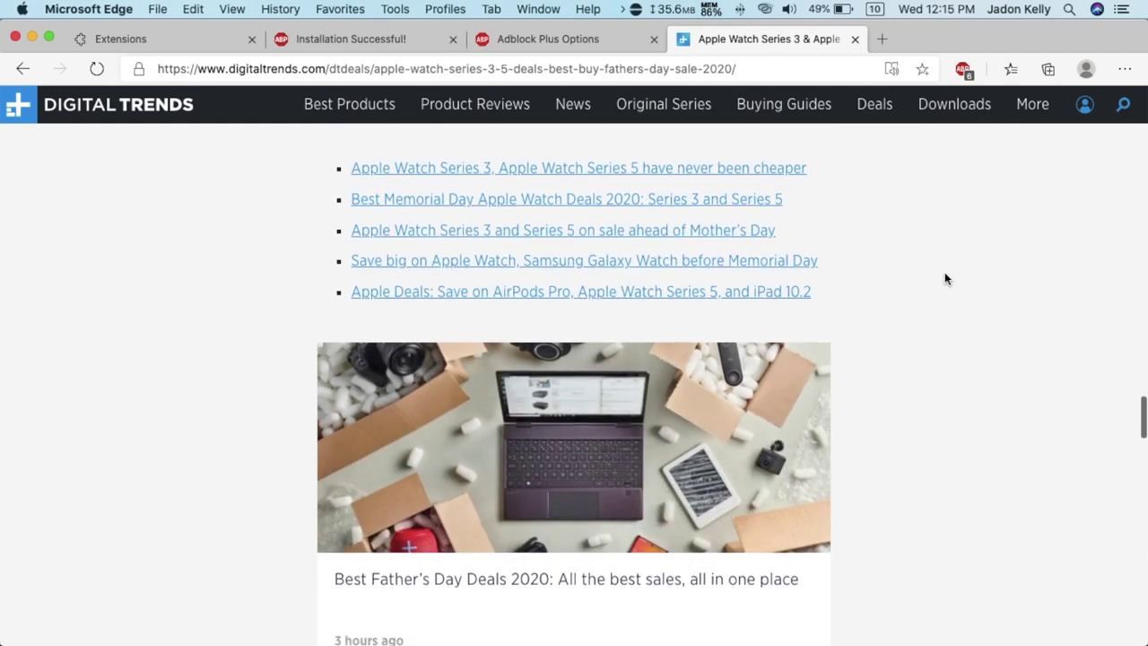
pyautogui.scroll(-15, 945, 279)
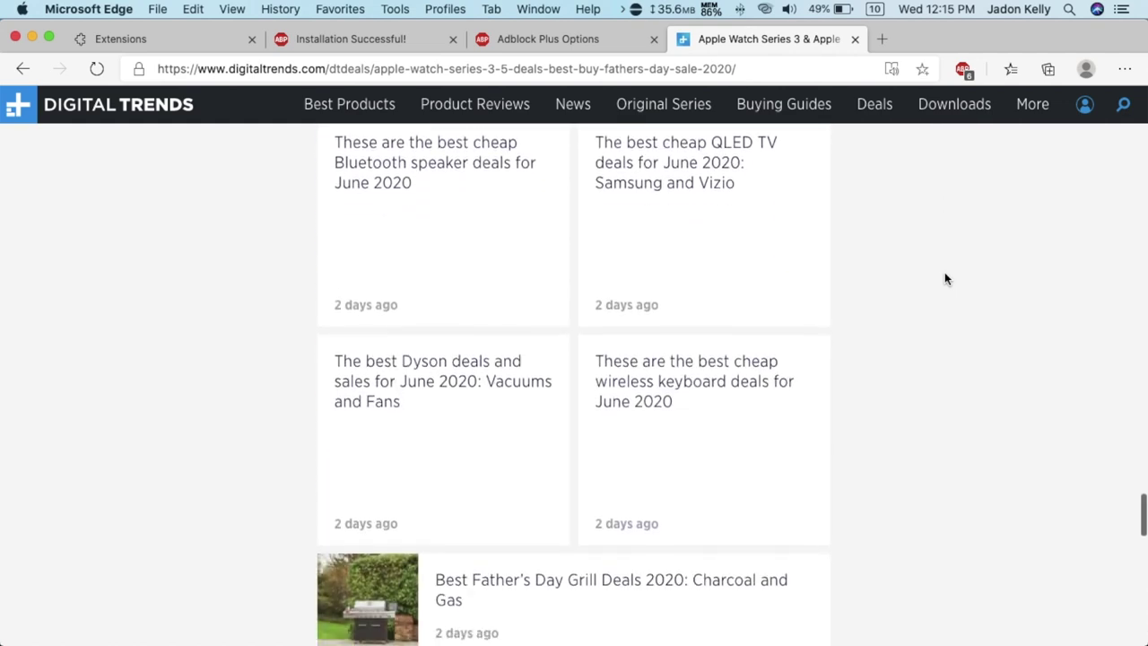
pyautogui.scroll(20, 982, 495)
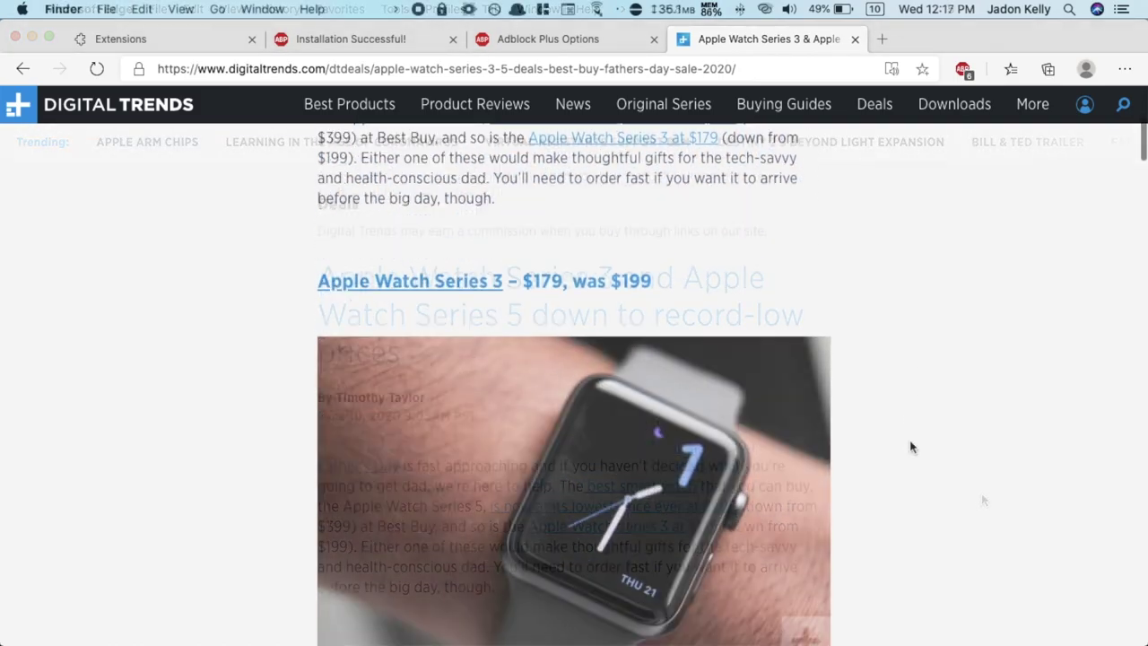
pyautogui.scroll(-10, 911, 447)
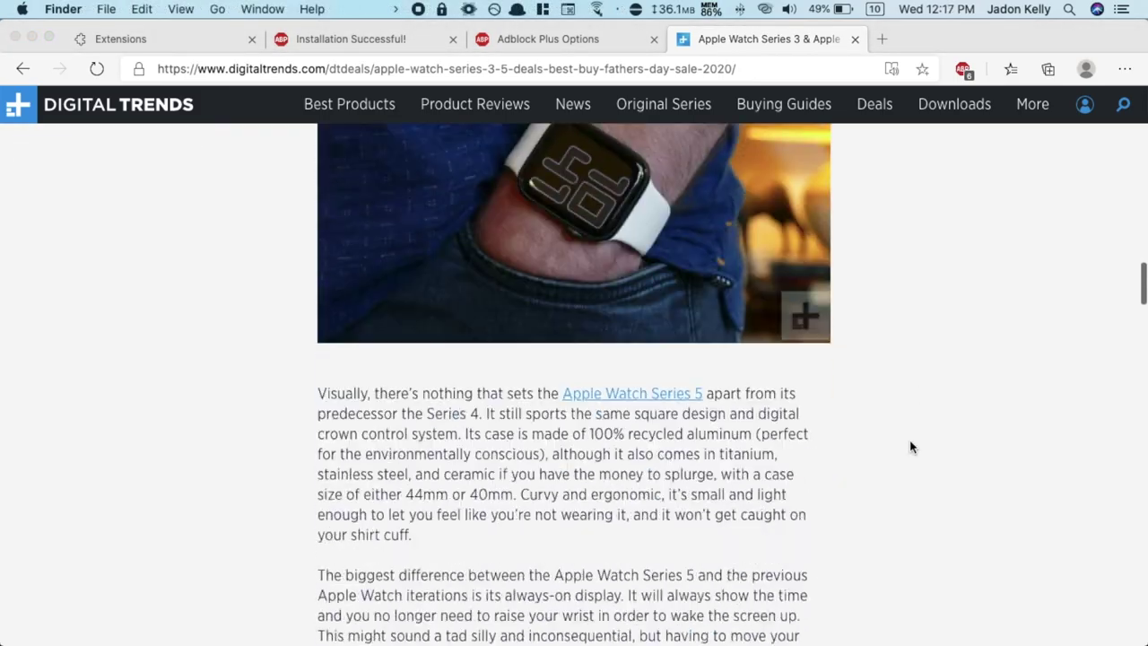
pyautogui.scroll(-15, 911, 447)
pyautogui.scroll(20, 910, 446)
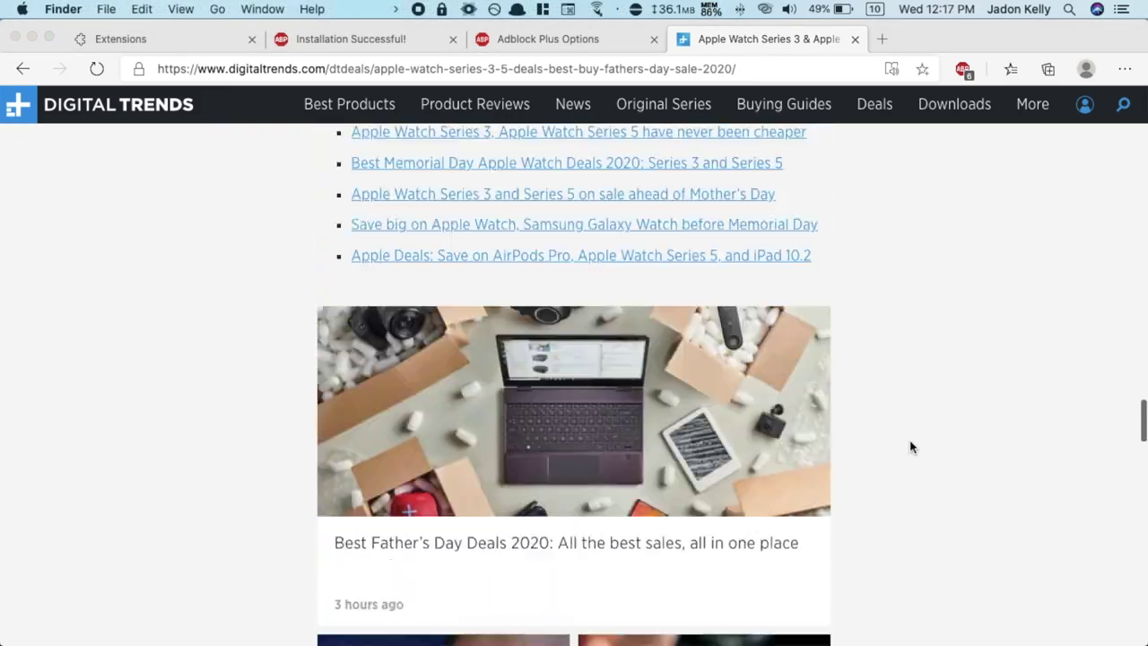
pyautogui.scroll(10, 910, 447)
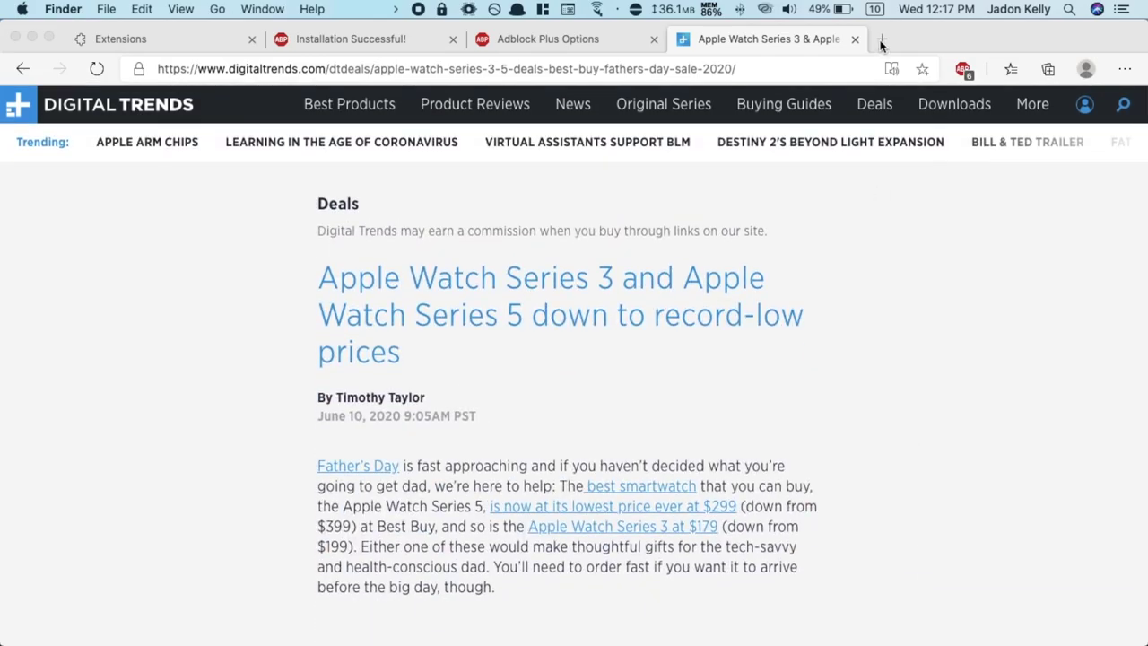
pyautogui.click(882, 39)
# Go to youtube.com, search 'humiliating soccer skills', and open the Most Humiliating Skills in Football video.
pyautogui.write('youtube.com')
pyautogui.press('Return')
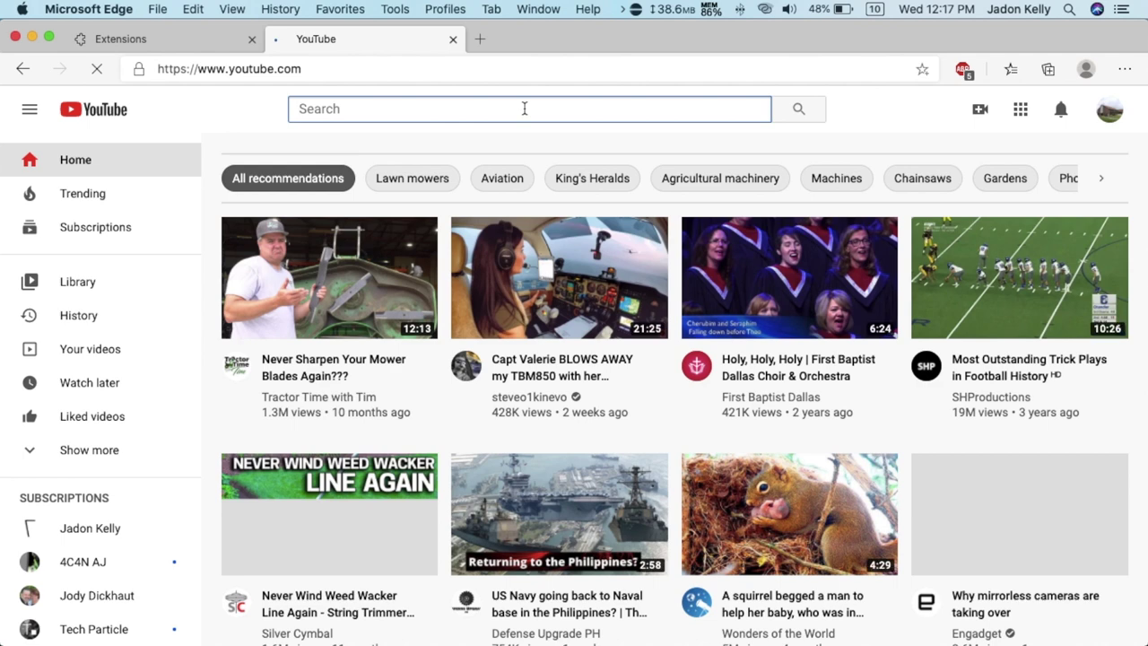
pyautogui.write('humi')
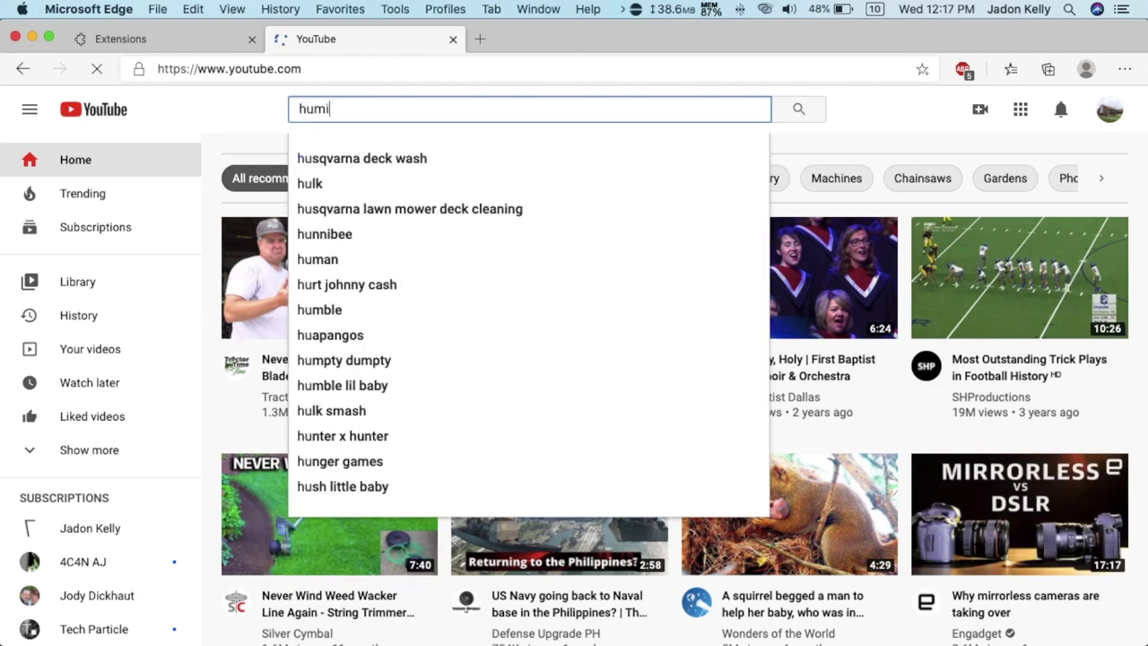
pyautogui.write('liating soccer skills')
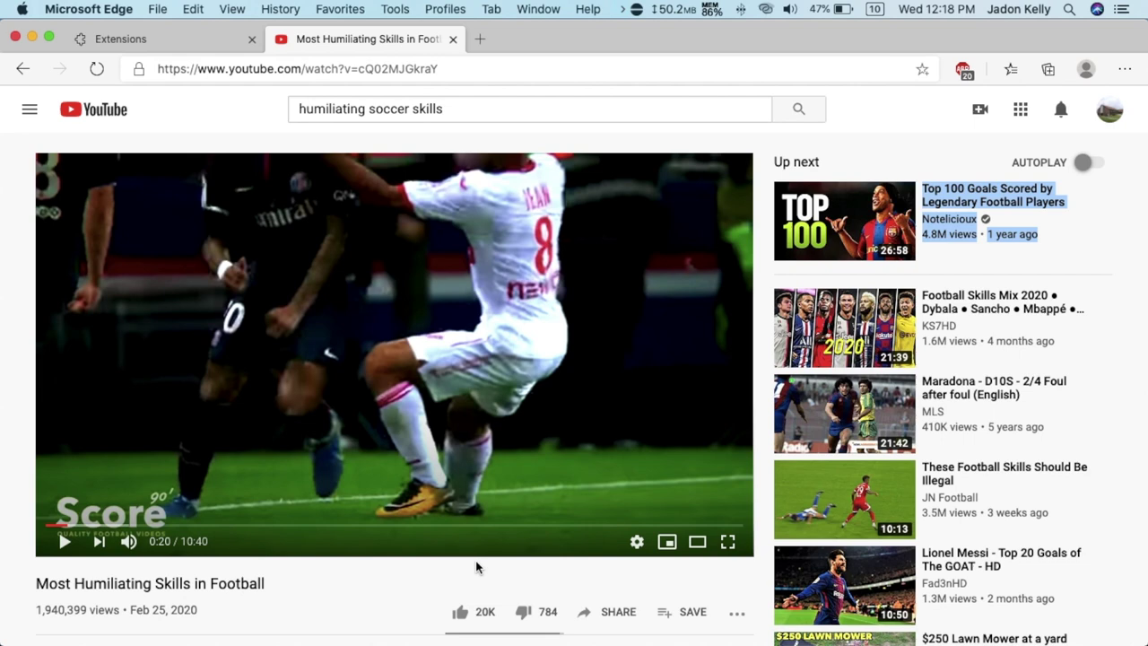
pyautogui.scroll(-4, 476, 567)
pyautogui.click(177, 439)
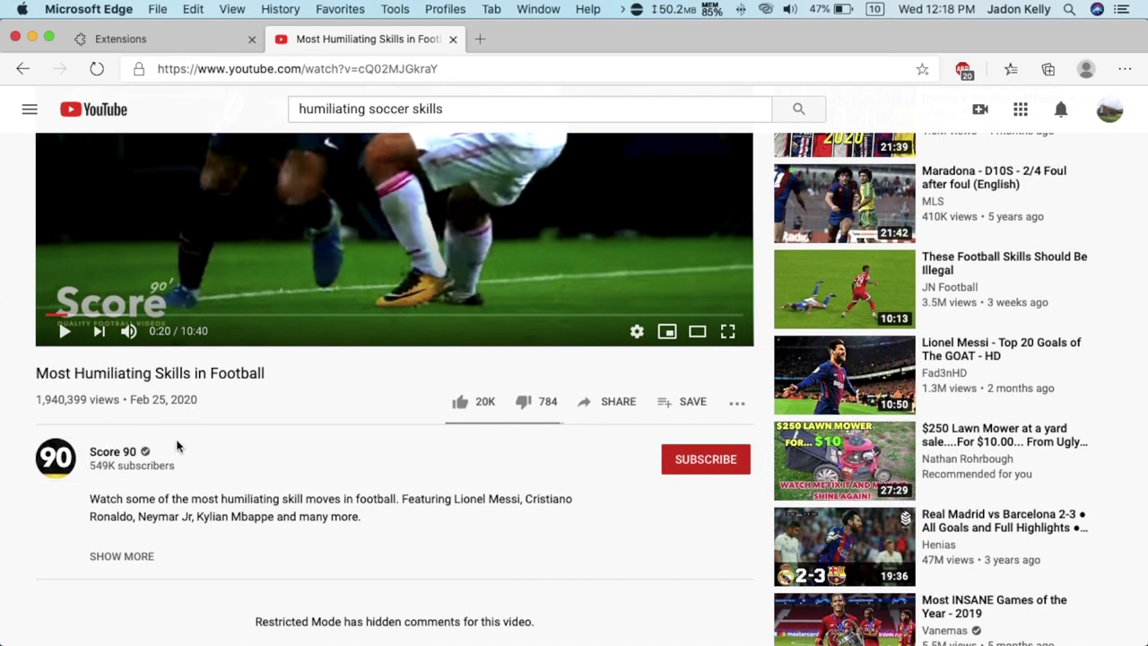
pyautogui.rightClick(51, 469)
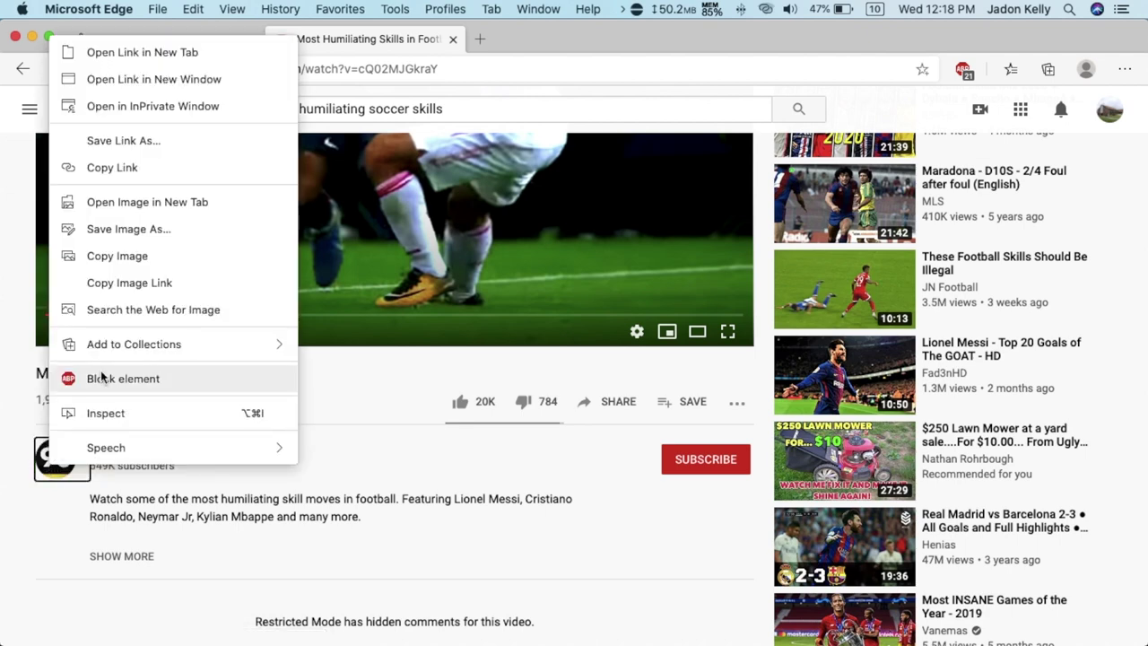
pyautogui.click(415, 451)
pyautogui.scroll(5, 414, 451)
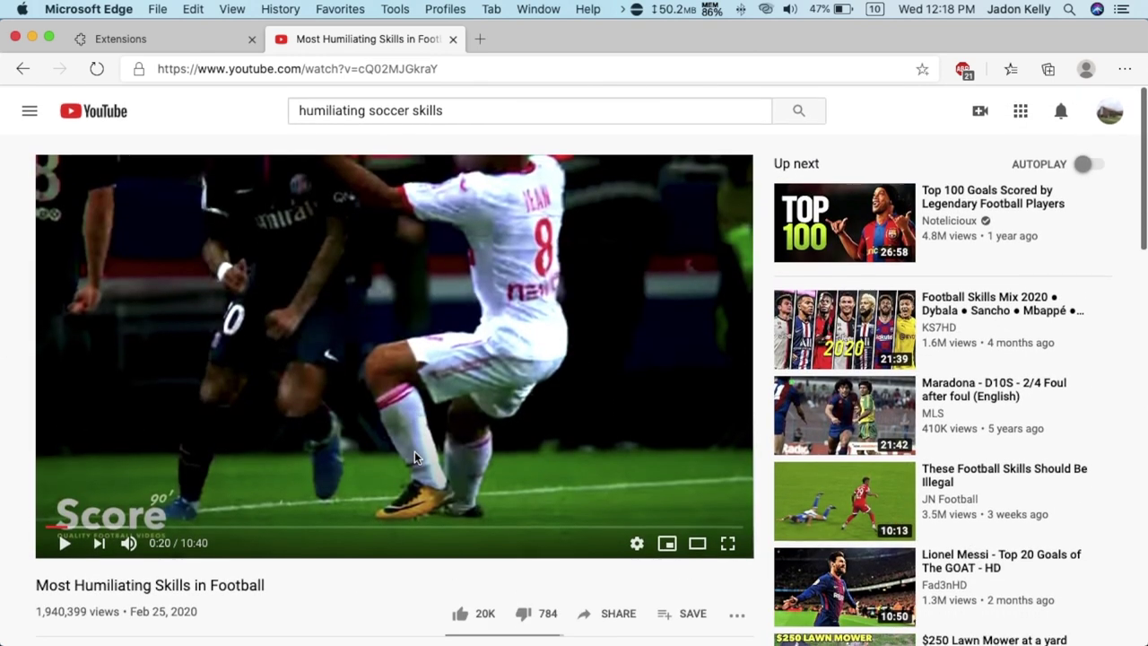